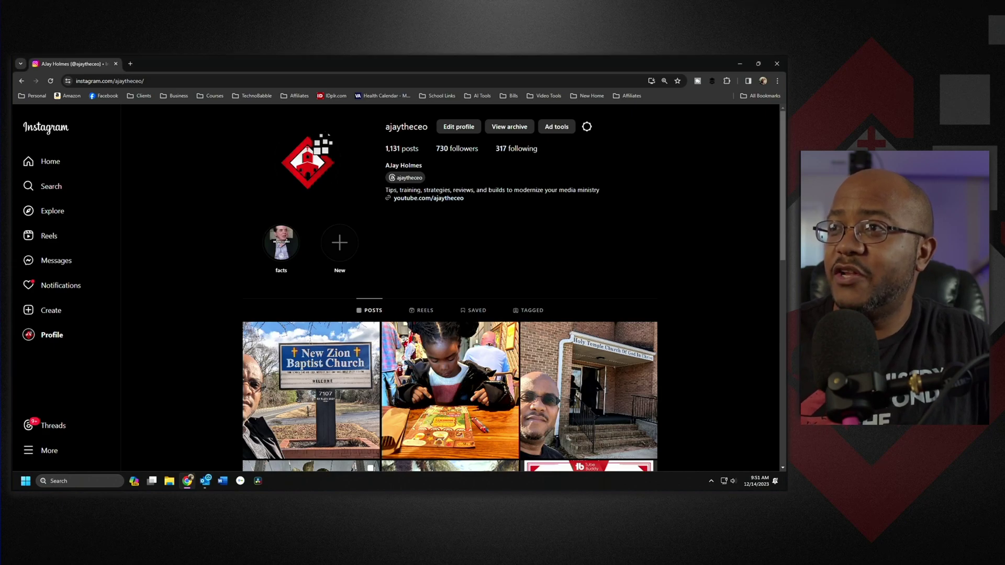
Look through the account settings, then go back to the profile page
left_click(35, 451)
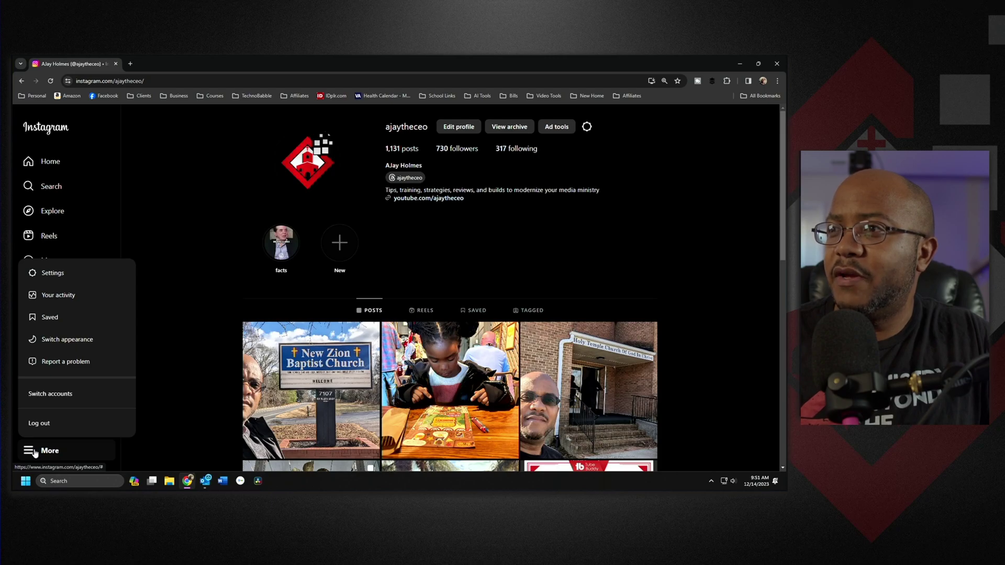
left_click(61, 278)
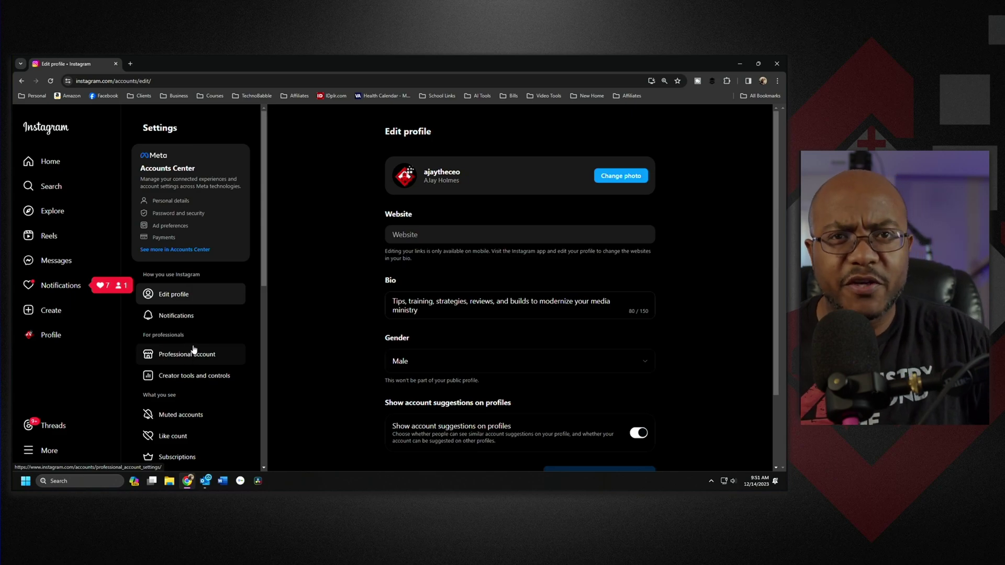
left_click(53, 339)
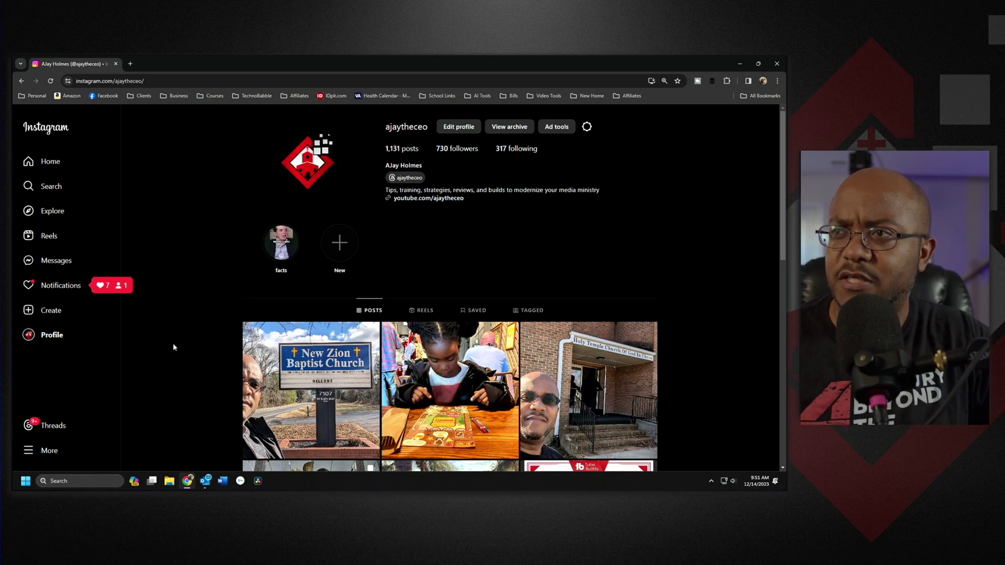
Set up a new live video titled 'Live Stream Test' with its audience set to Public
left_click(31, 313)
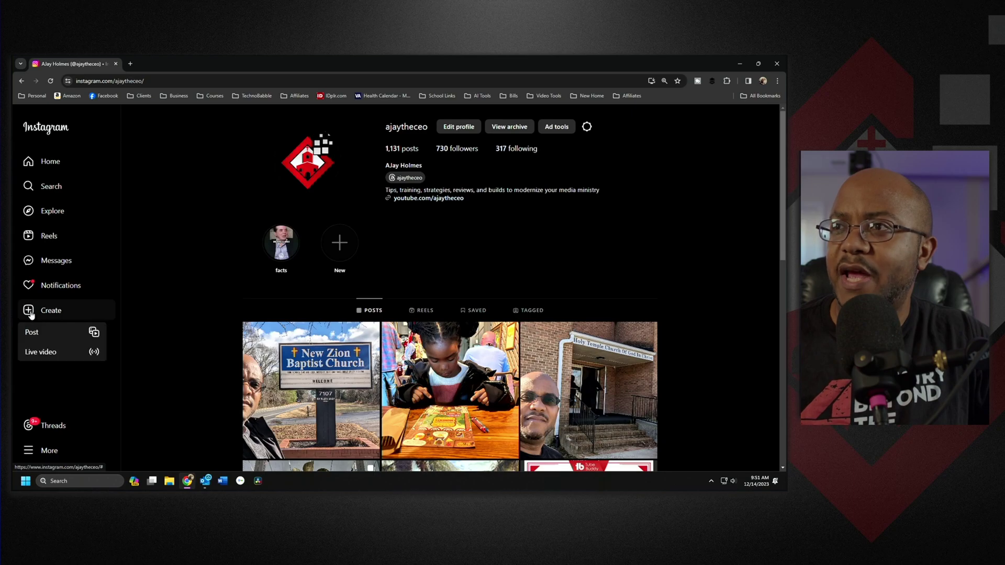
left_click(42, 352)
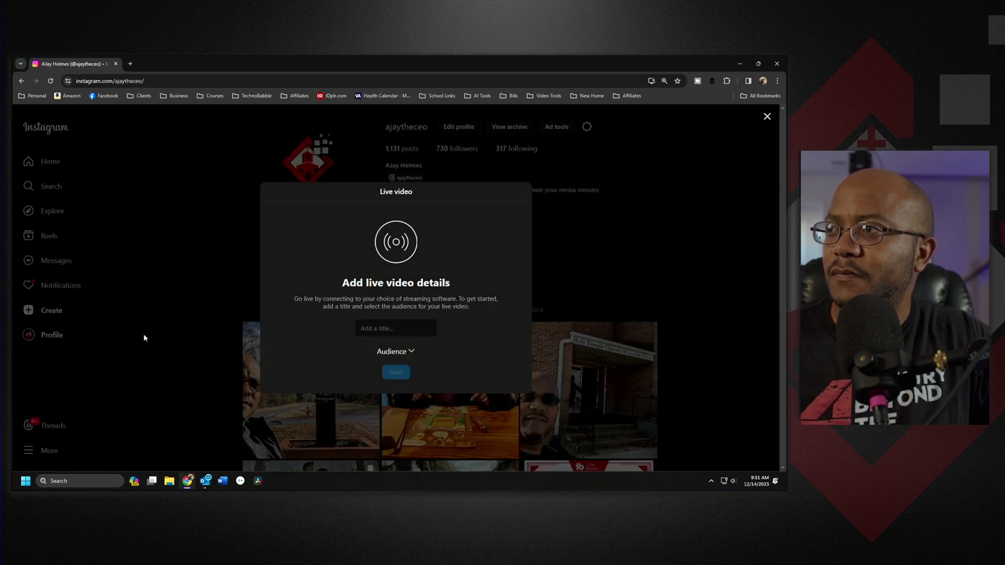
left_click(402, 332)
left_click(413, 353)
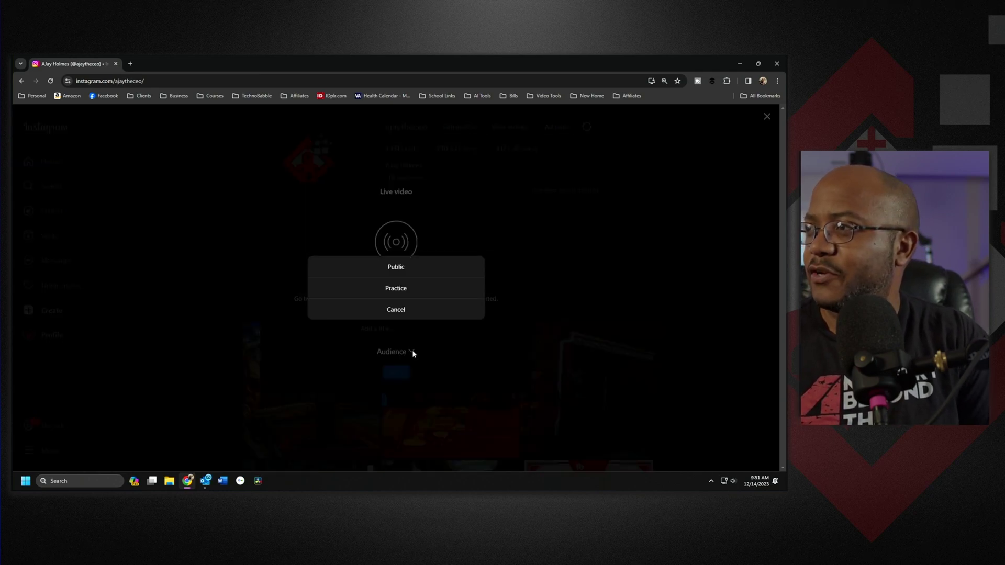
left_click(398, 316)
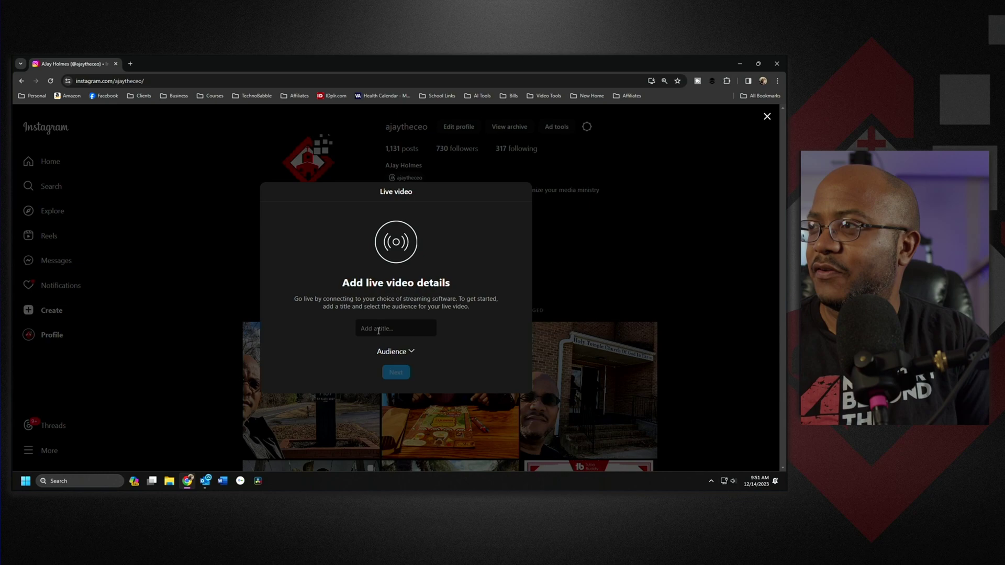
left_click(378, 331)
type("L")
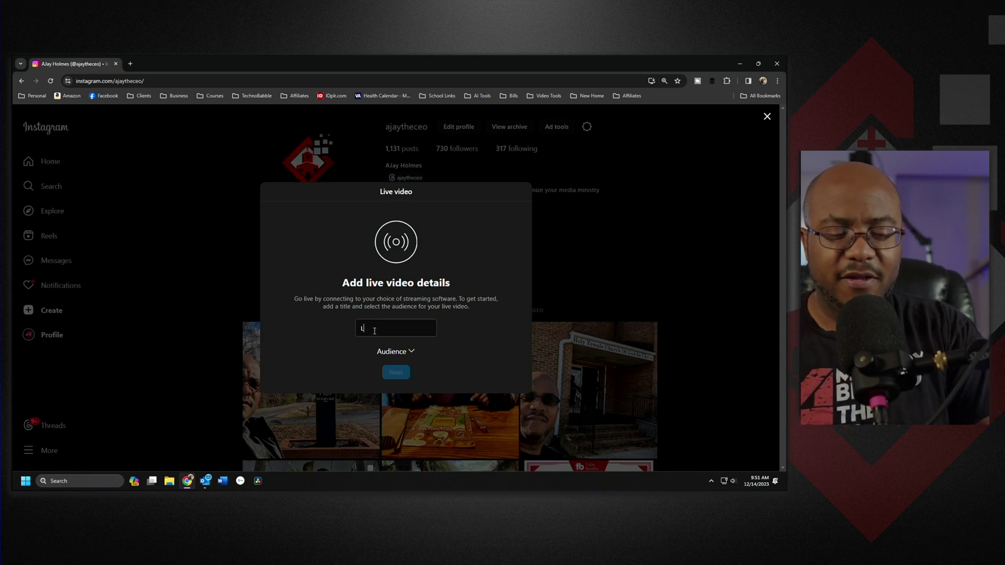
type("ive Stream ")
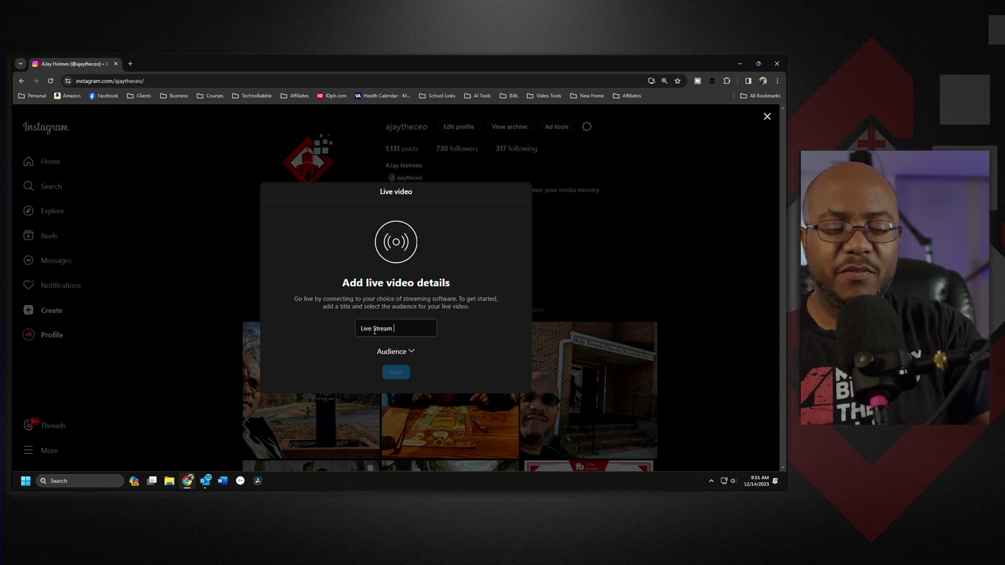
type("Test")
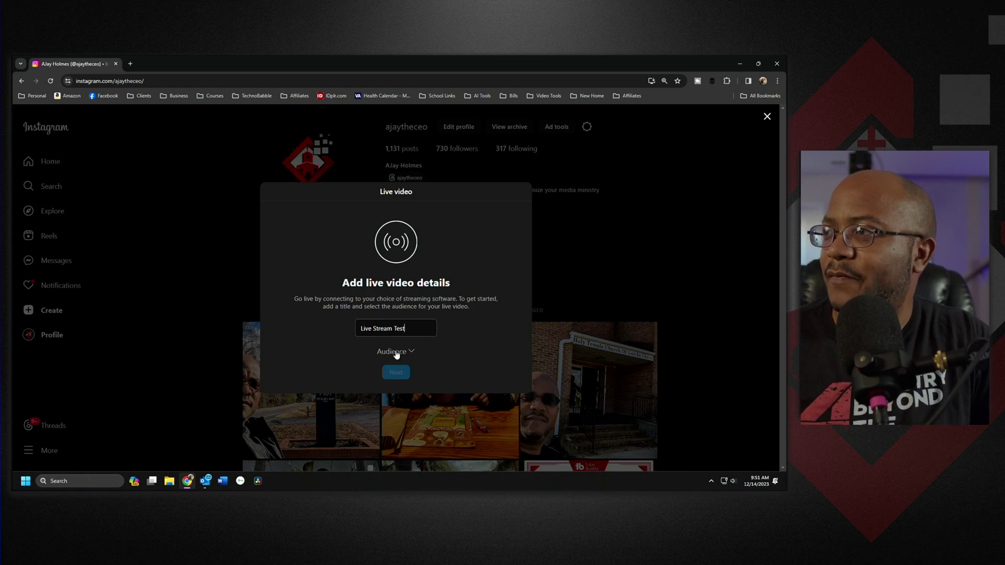
left_click(396, 353)
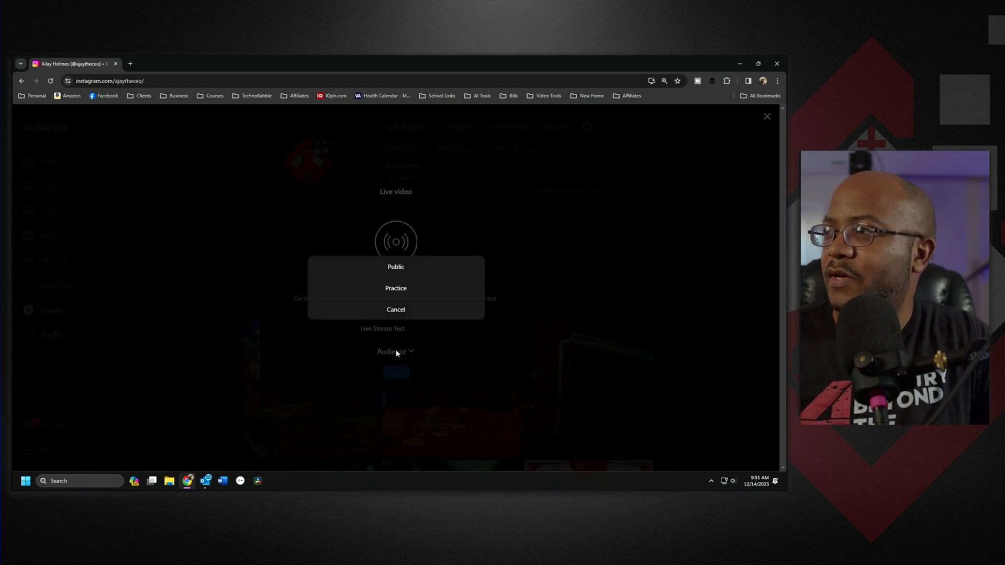
left_click(400, 269)
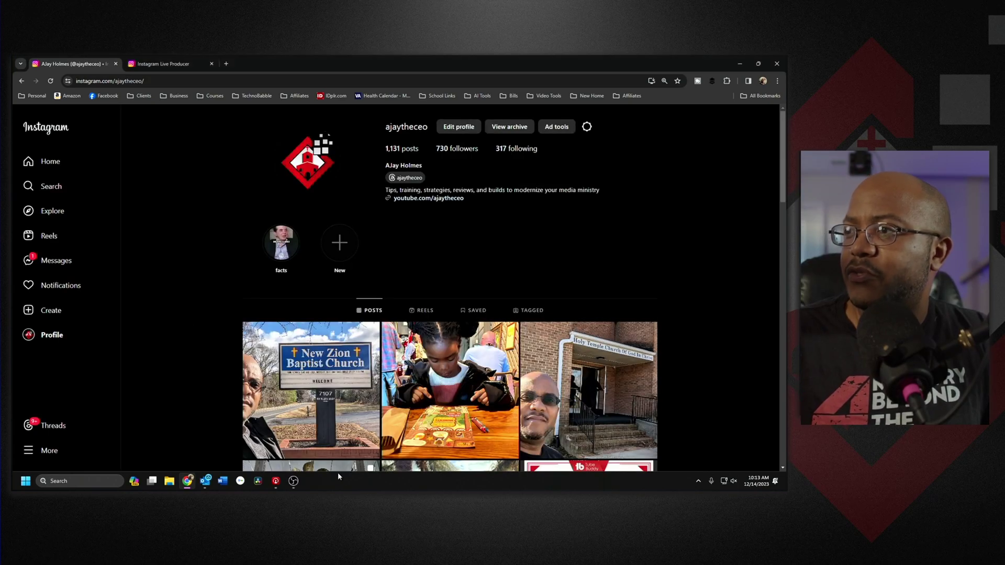
Bring the OBS Studio window to the front and maximize it
left_click(293, 480)
left_click_drag(409, 237, 478, 187)
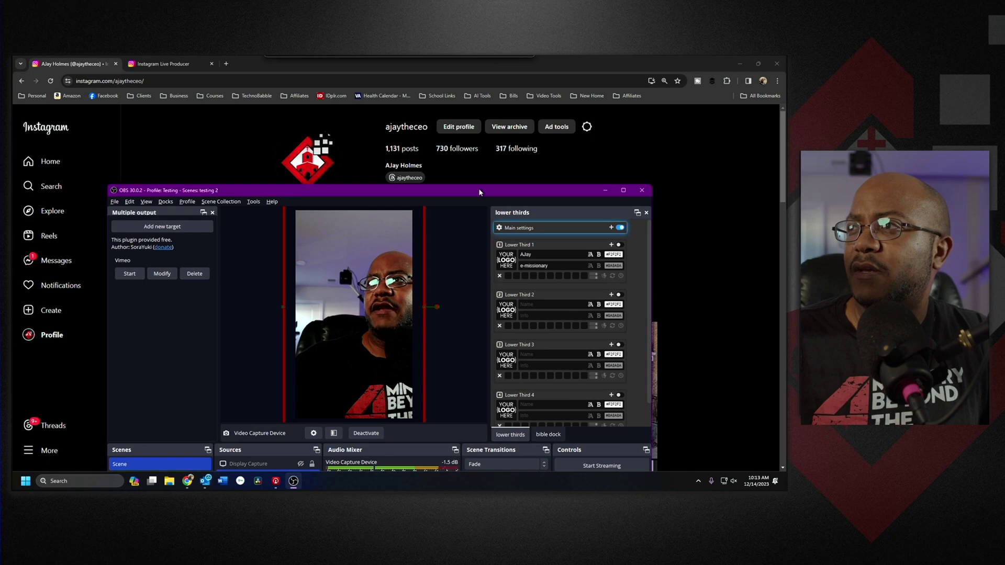
double_click(478, 188)
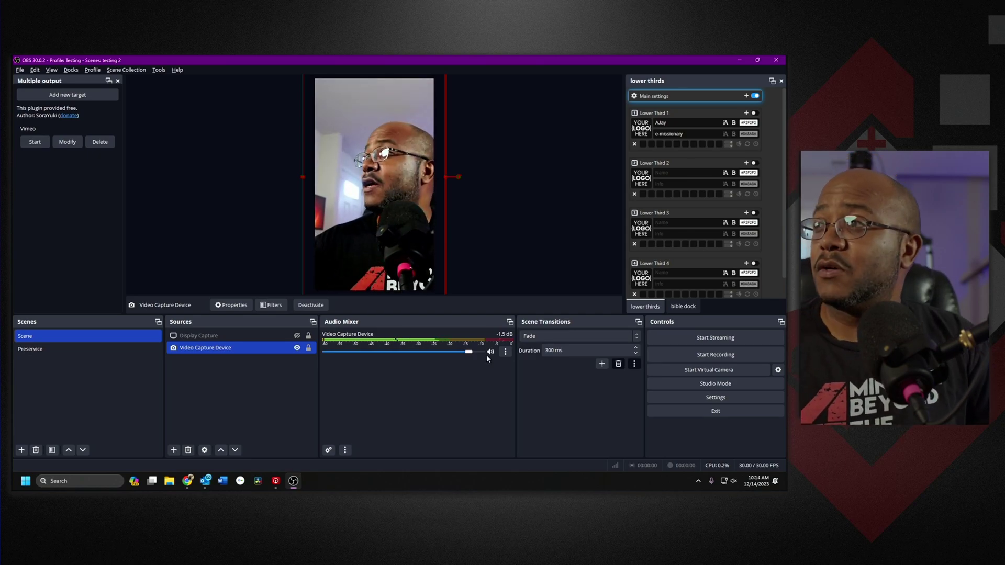
Check OBS's 720x1280 video settings and Custom stream server and key, then save with OK
left_click(667, 398)
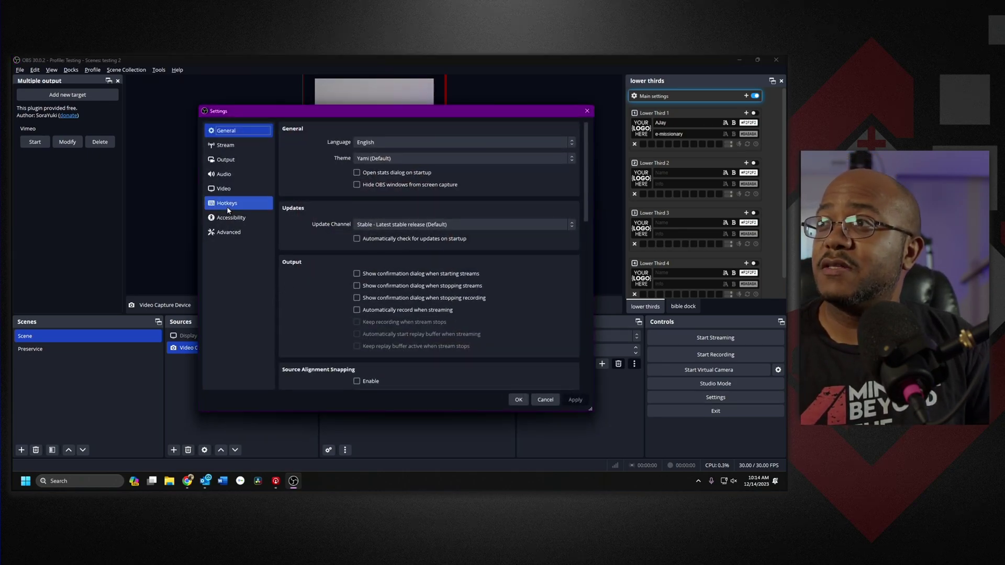
left_click(225, 189)
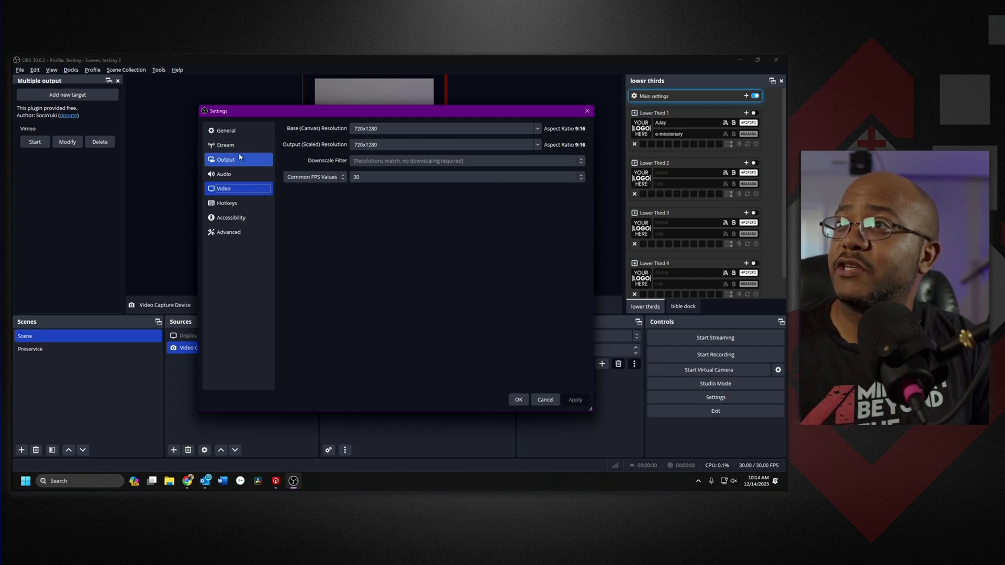
left_click(226, 145)
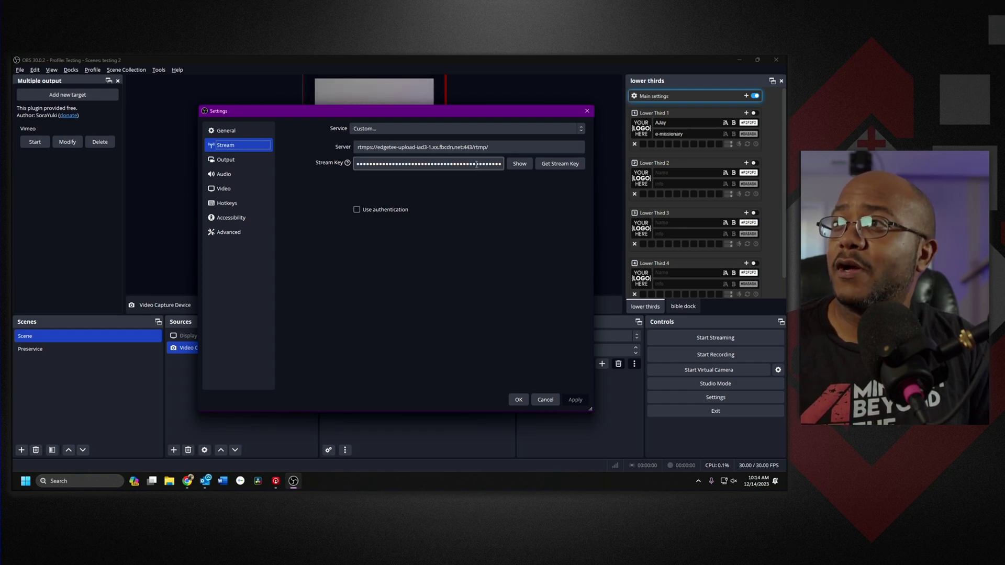
left_click(519, 400)
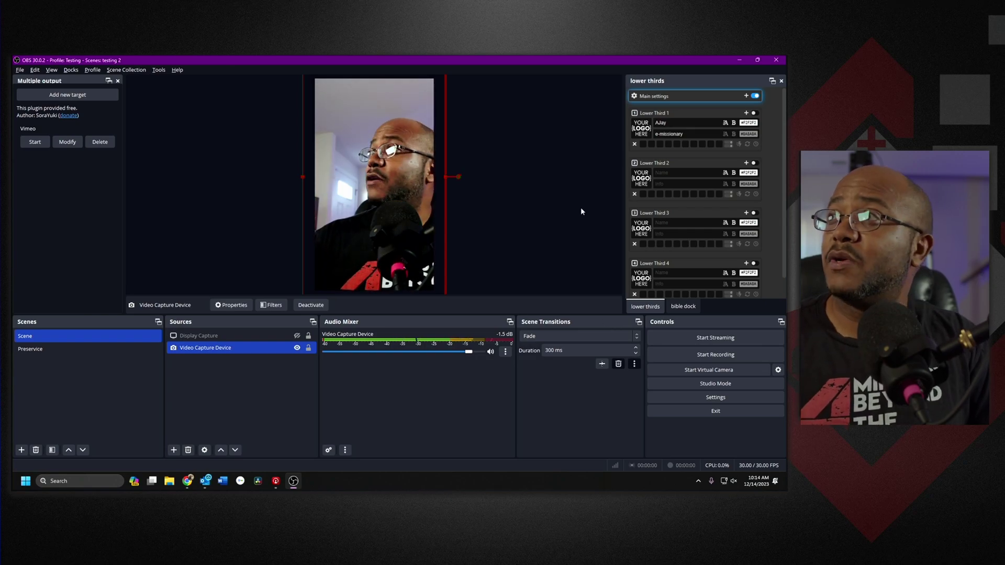
Create a Public Instagram live video titled 'OBS Live Test 2' and copy its stream key
left_click_drag(486, 59, 12, 128)
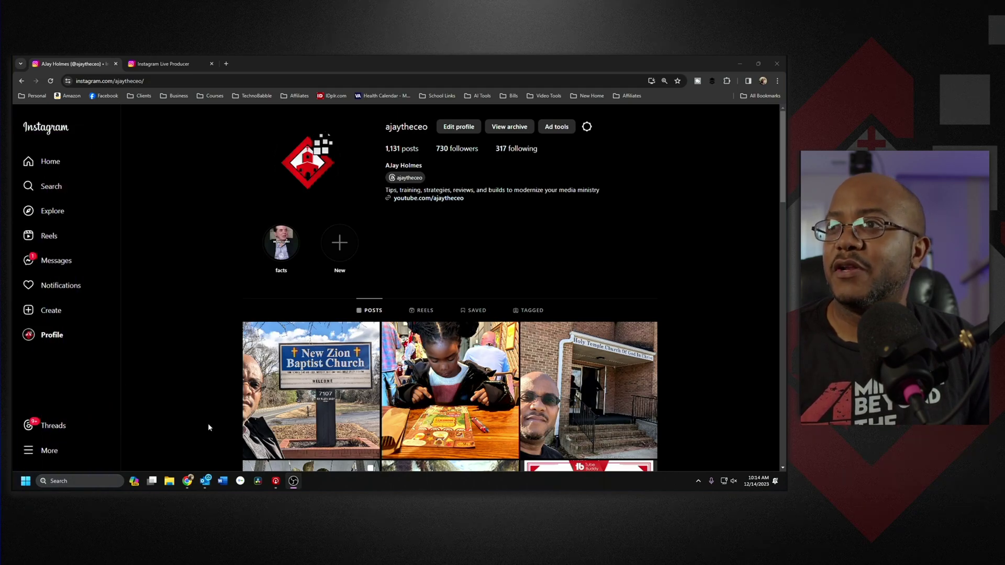
left_click(58, 313)
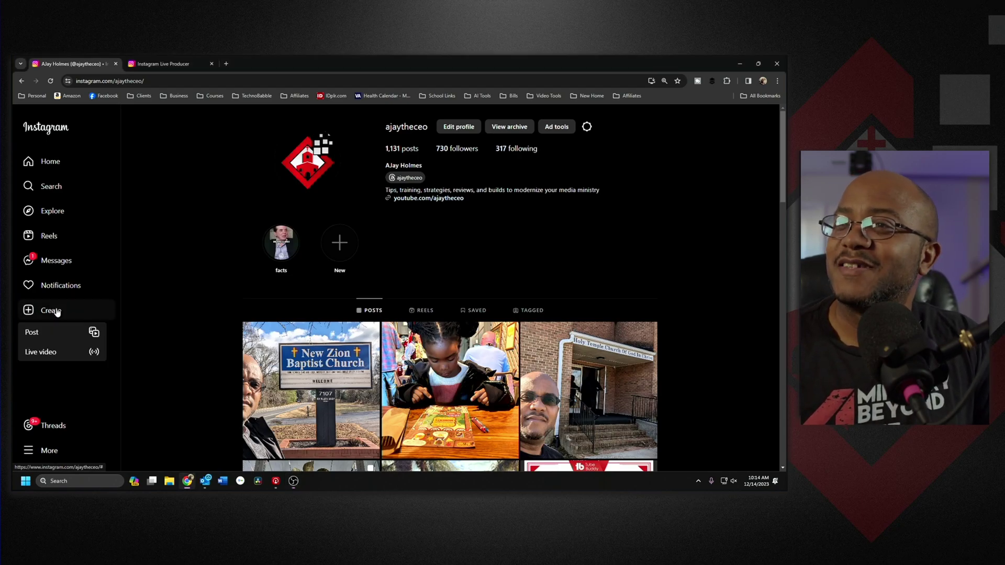
left_click(56, 356)
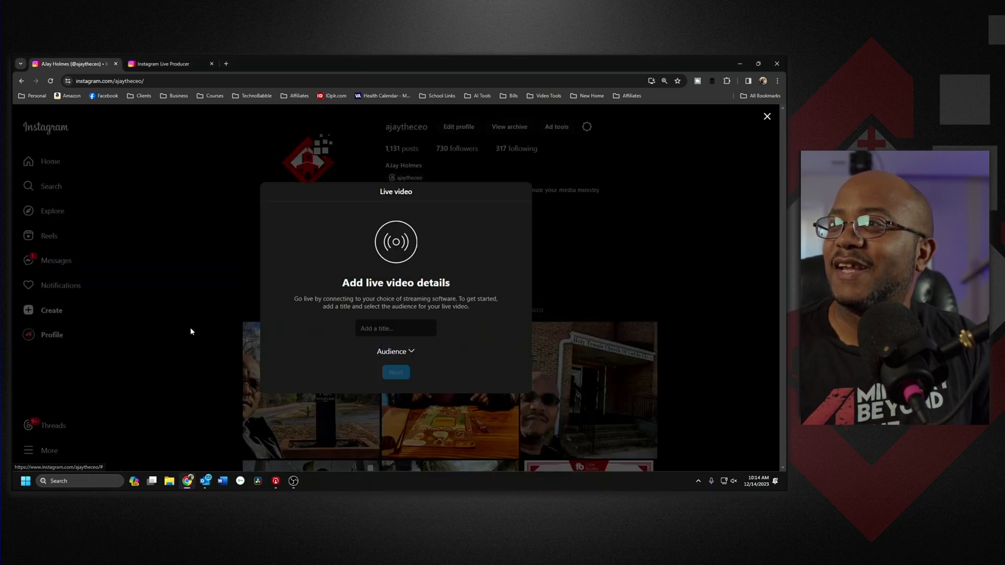
left_click(407, 328)
type("OBS")
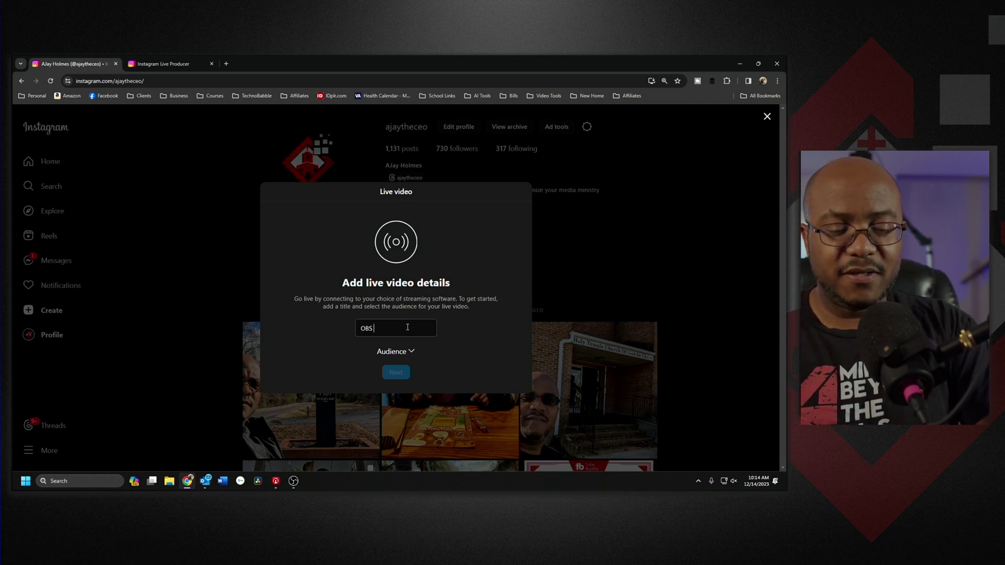
type(" Live Test")
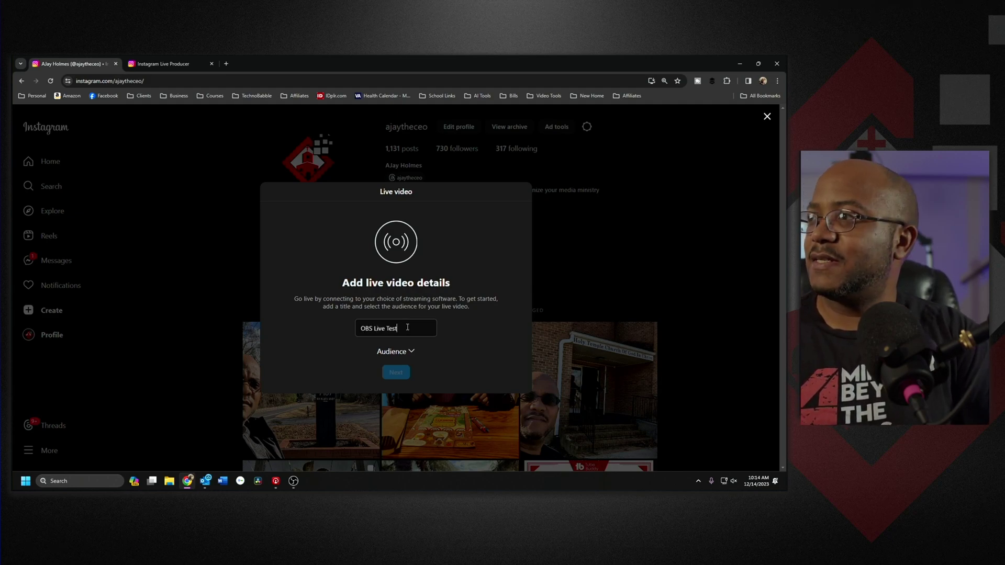
type(" 2")
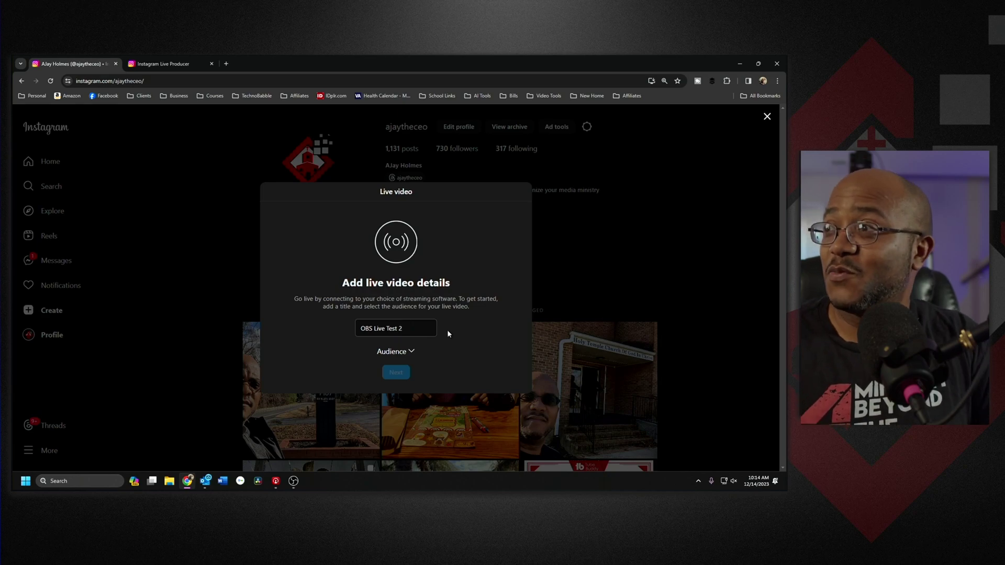
left_click(409, 354)
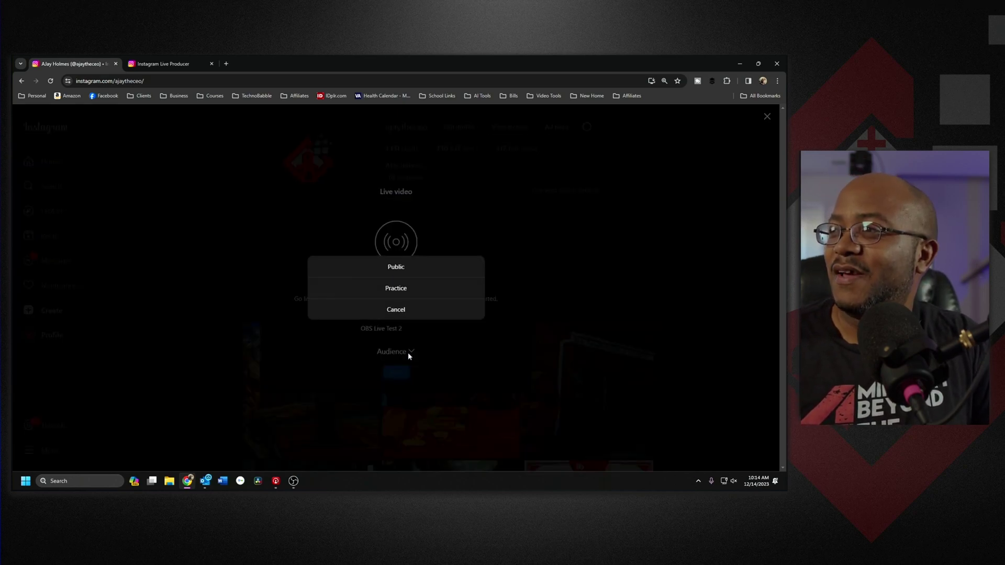
left_click(396, 268)
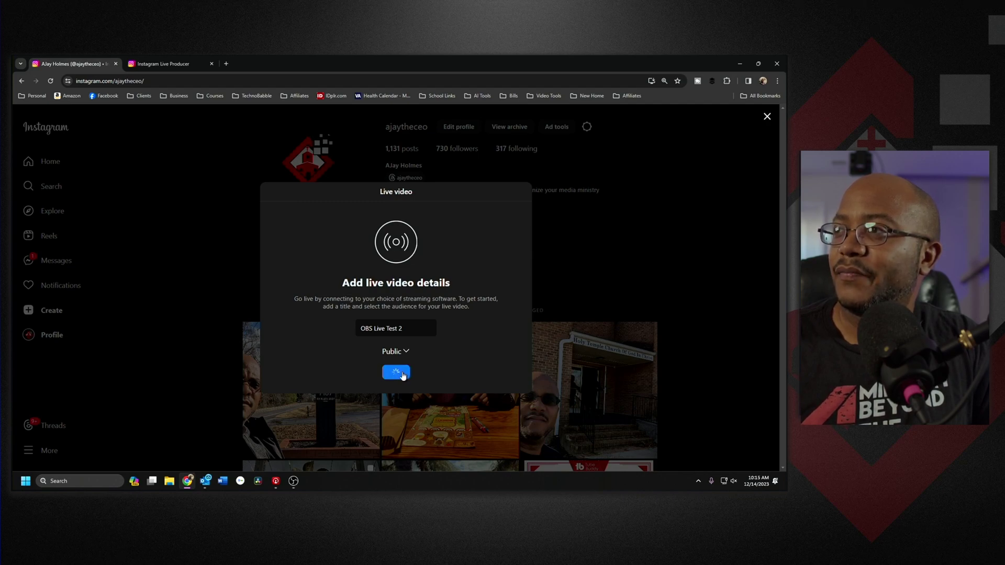
left_click(575, 282)
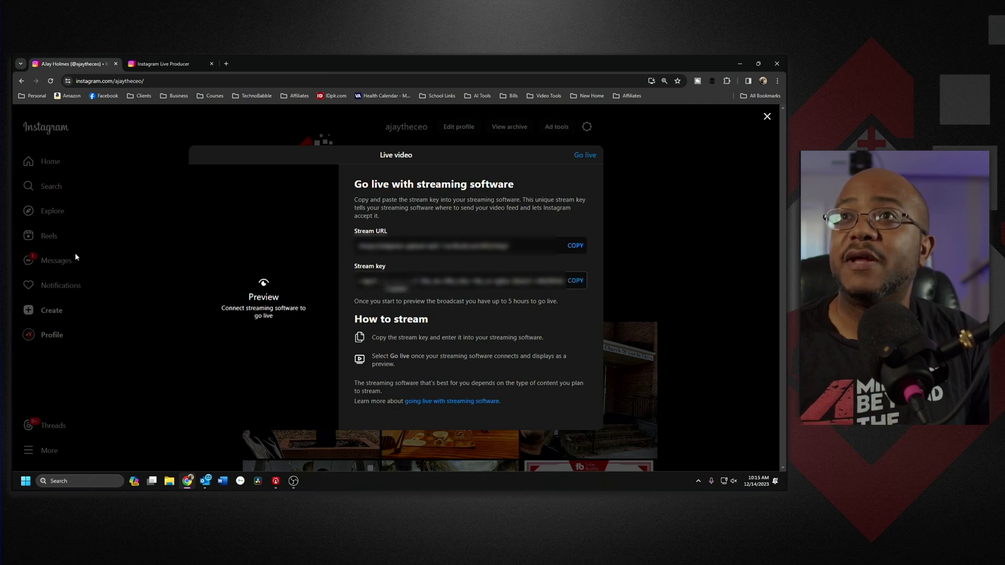
Switch to OBS, then move it aside to see the webcam feed in Instagram's live preview
key("alt+Tab")
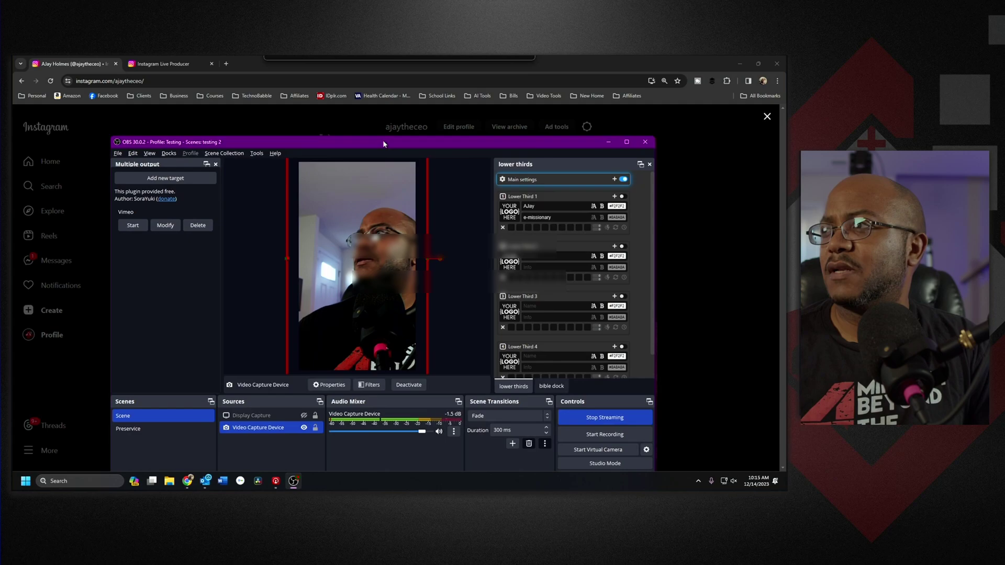
left_click_drag(383, 144, 13, 113)
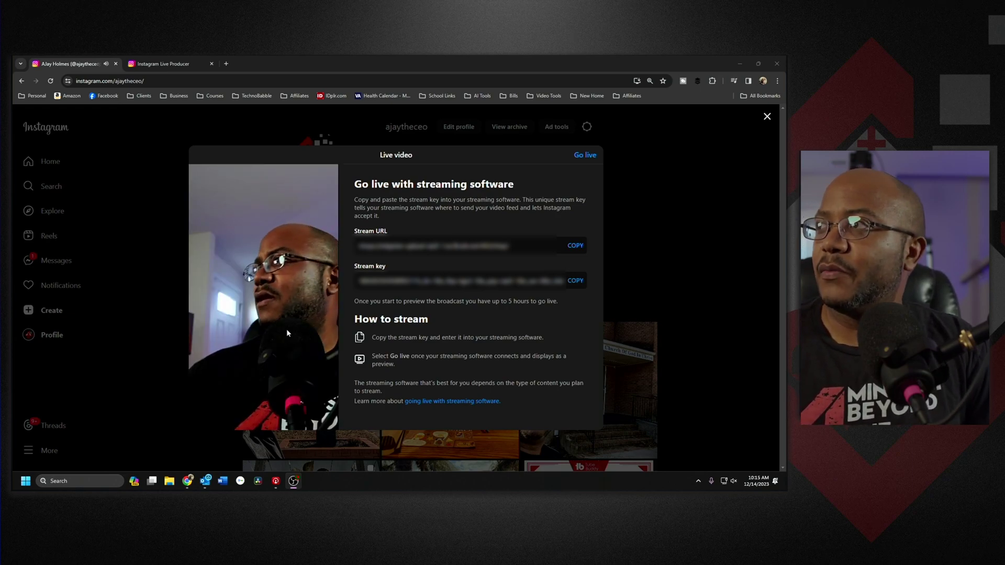
Go live on Instagram with the OBS webcam broadcast
left_click(577, 155)
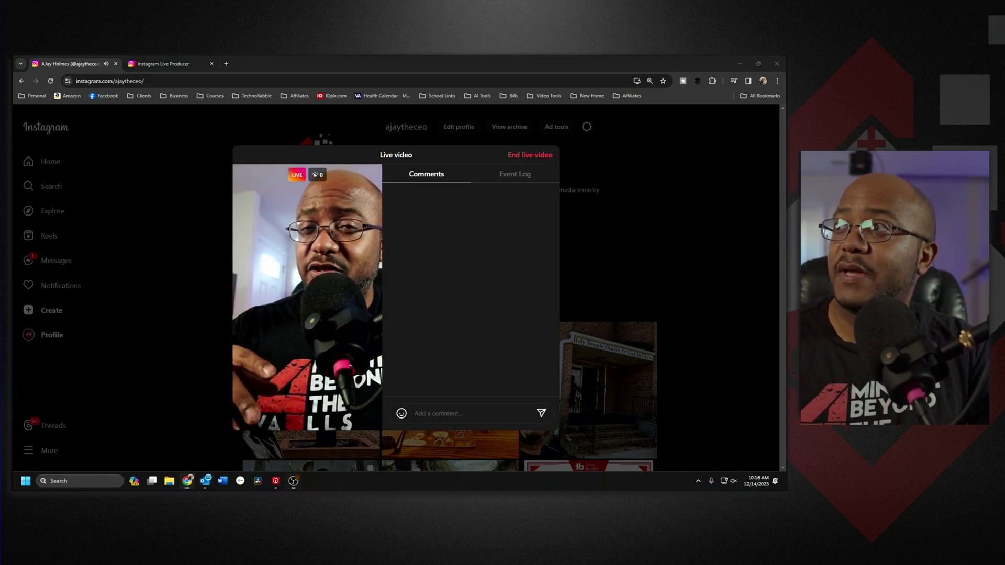
End the live broadcast, then cancel the Discard video prompt so the recording stays
left_click(520, 156)
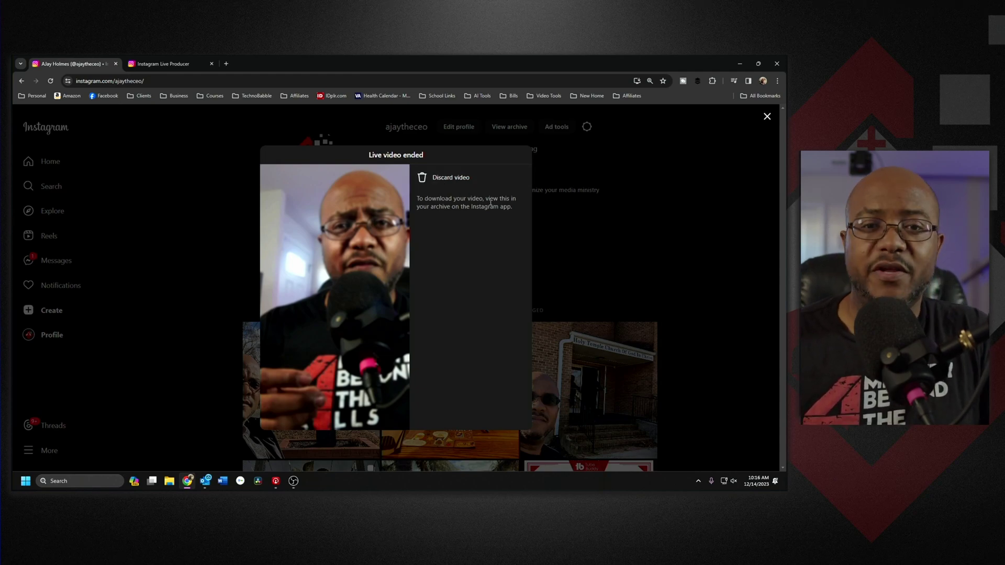
left_click(461, 178)
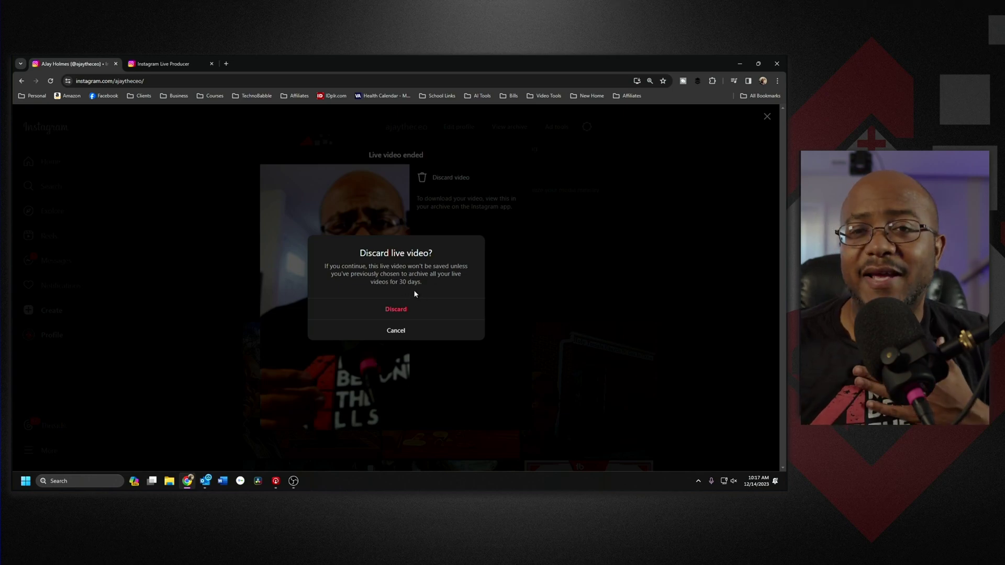
left_click(407, 334)
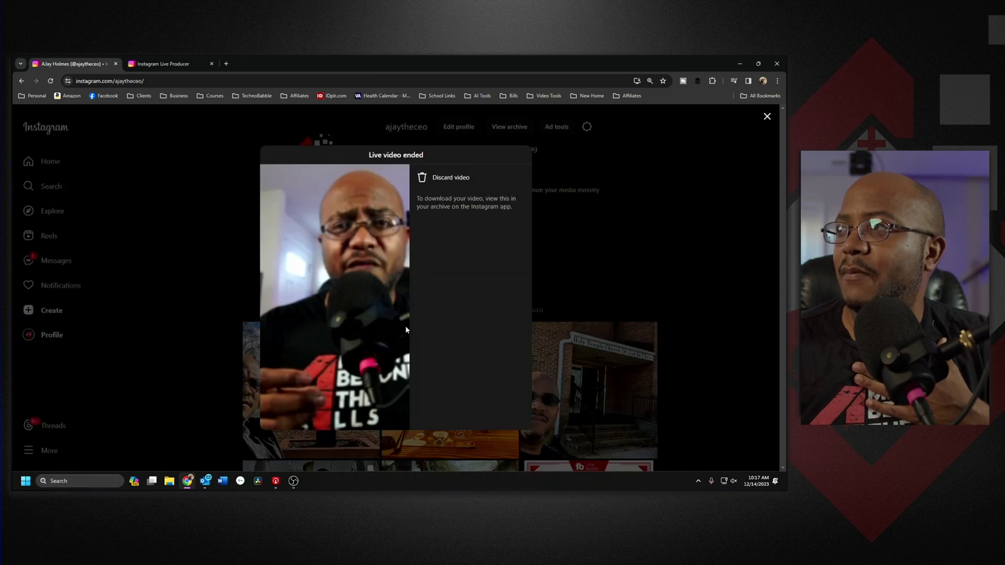